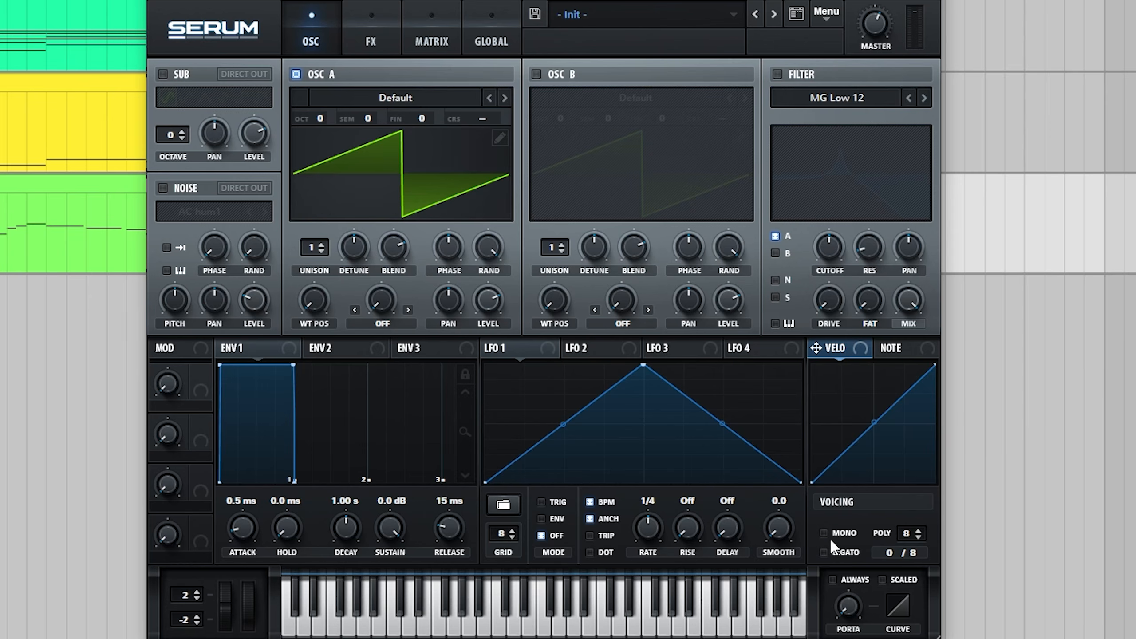
Set the voicing to mono and load the SH Celesta wavetable from SH Digital into oscillator A, displayed in 3D.
click(824, 533)
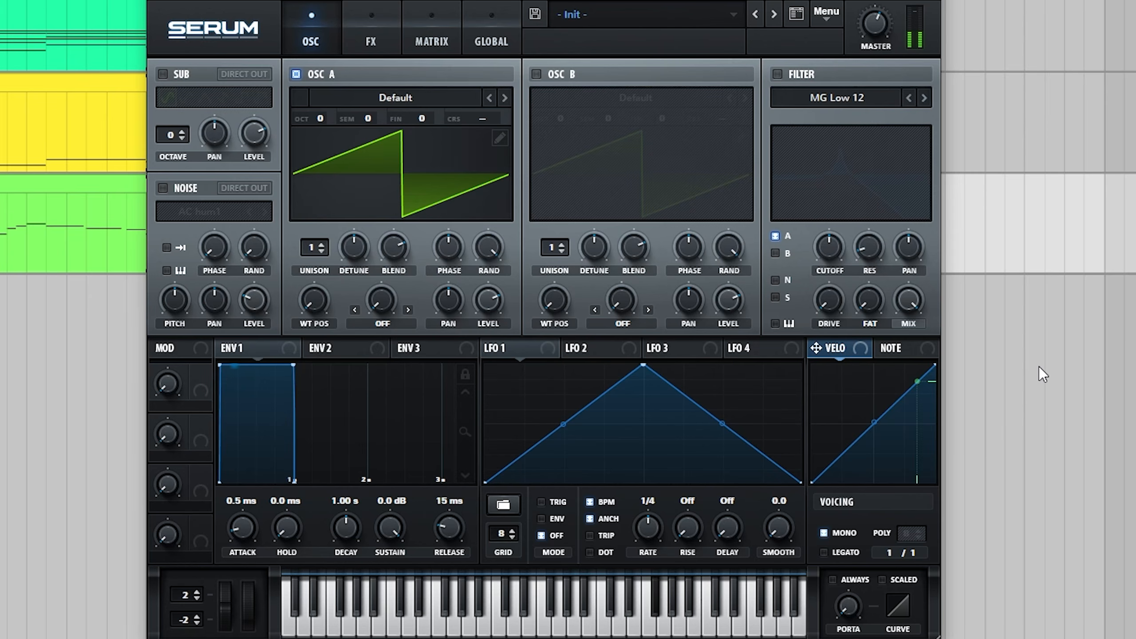
click(397, 101)
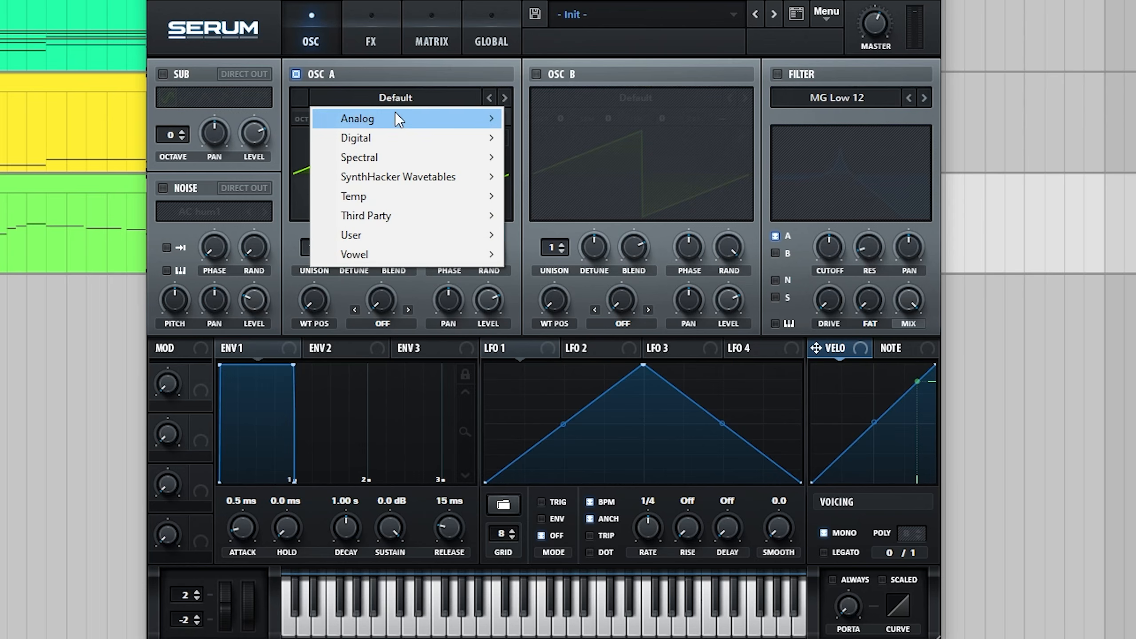
mouse_move(418, 177)
mouse_move(564, 196)
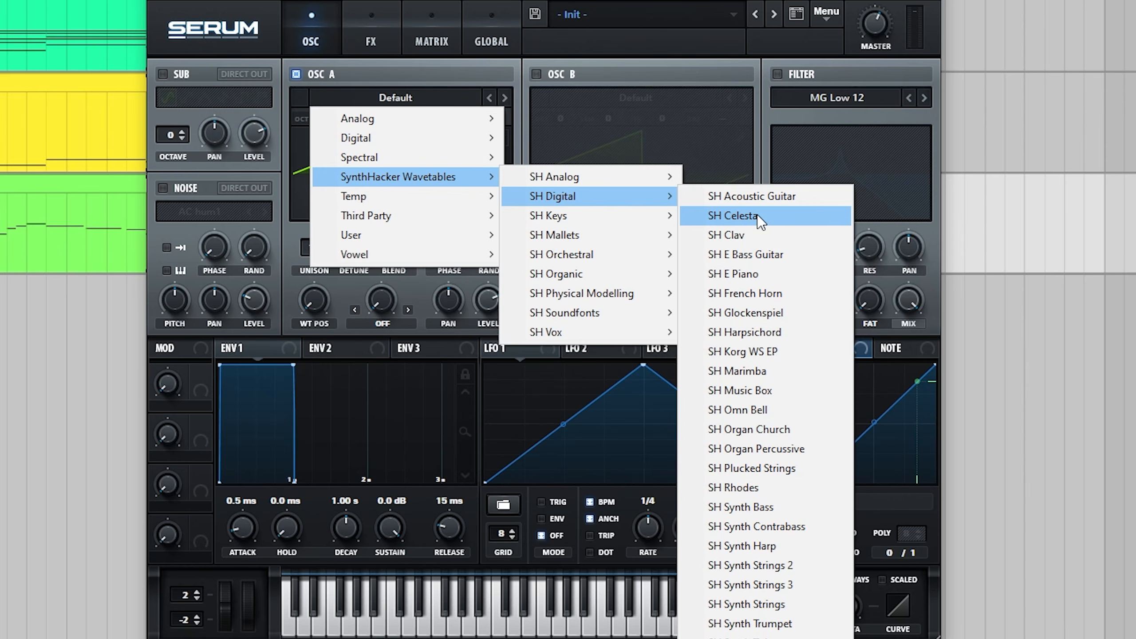
click(757, 215)
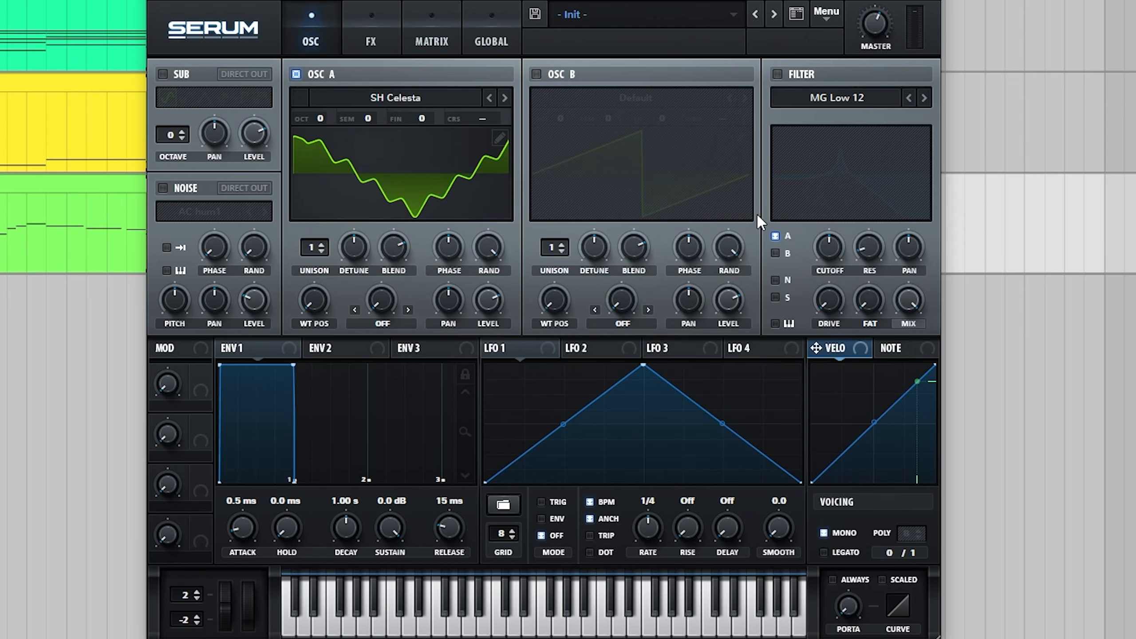
click(428, 190)
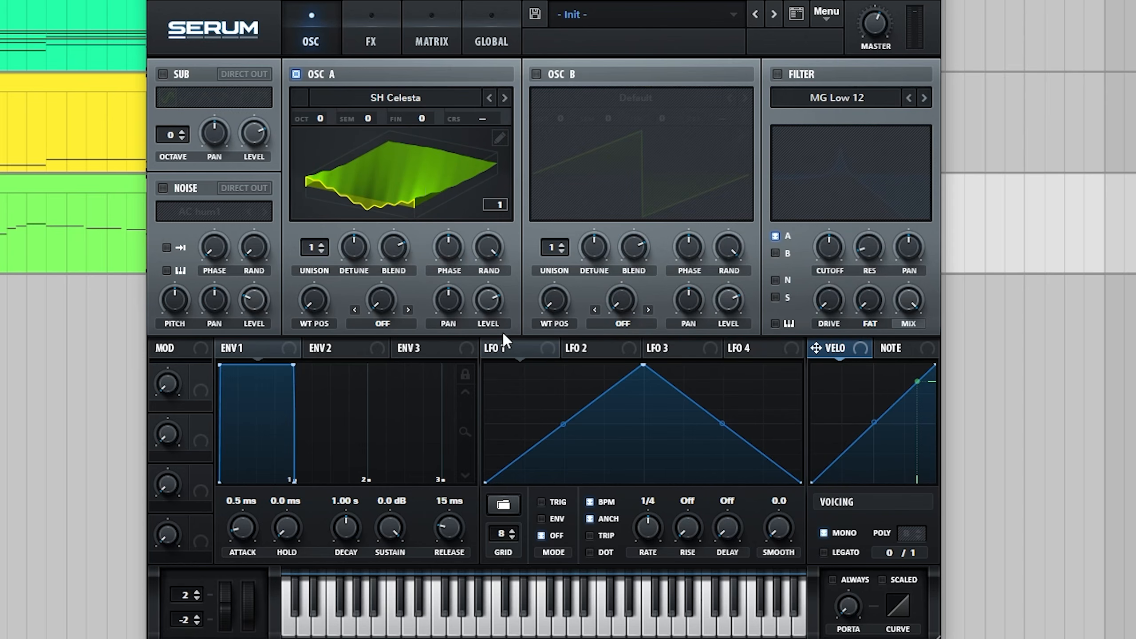
Shape LFO 1 as a rising ramp in envelope mode, unsynced at 1.1 Hz with smooth 21.5, modulating oscillator A's wavetable position.
drag(643, 366, 801, 366)
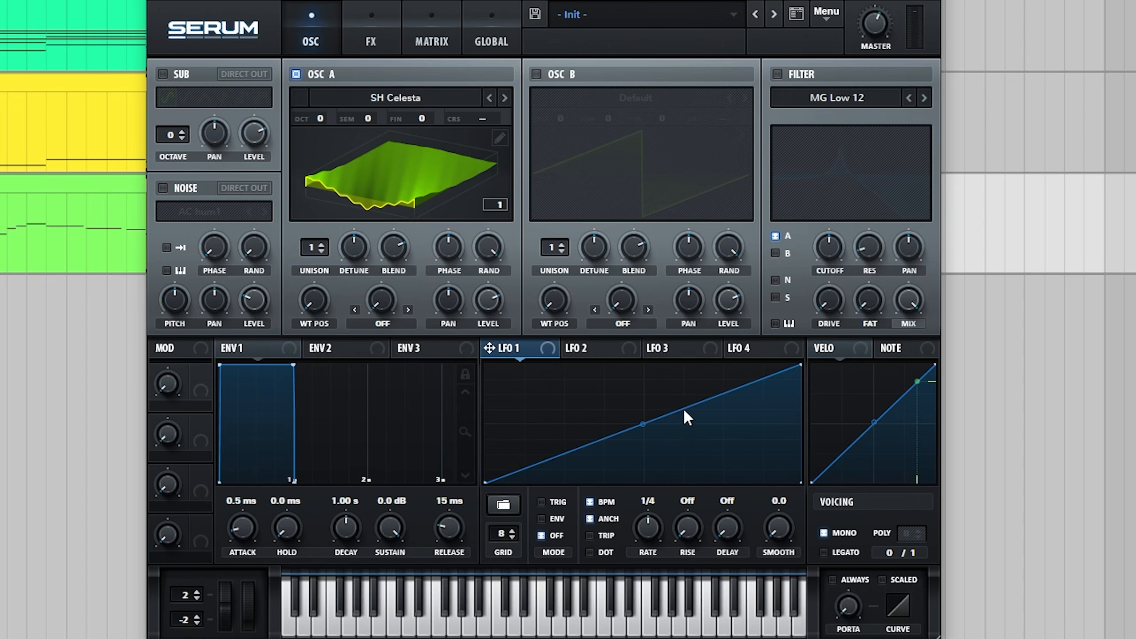
click(590, 502)
drag(650, 544, 646, 554)
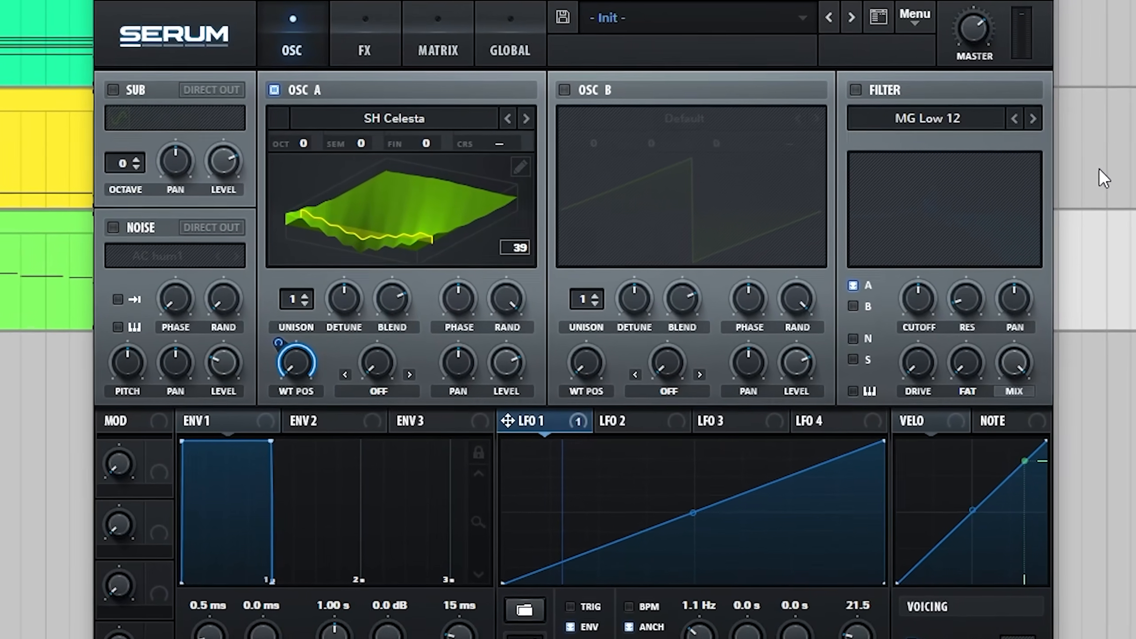
Set oscillator A to 5 unison voices and reduce its detune and random phase to minimum.
drag(296, 299, 299, 276)
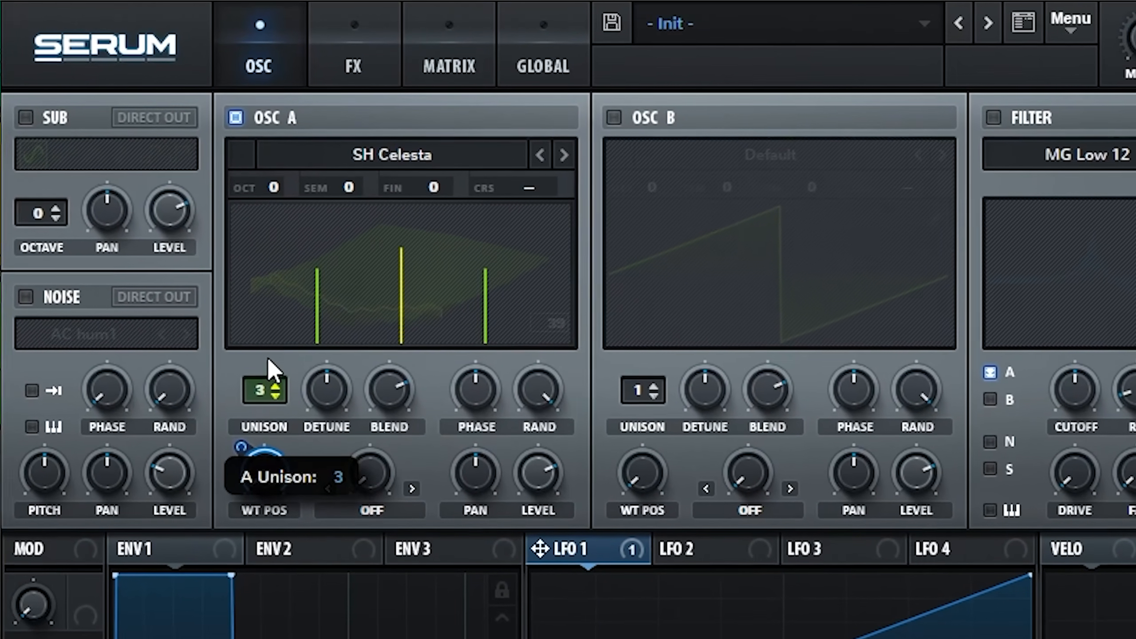
drag(268, 359, 272, 323)
drag(320, 411, 337, 559)
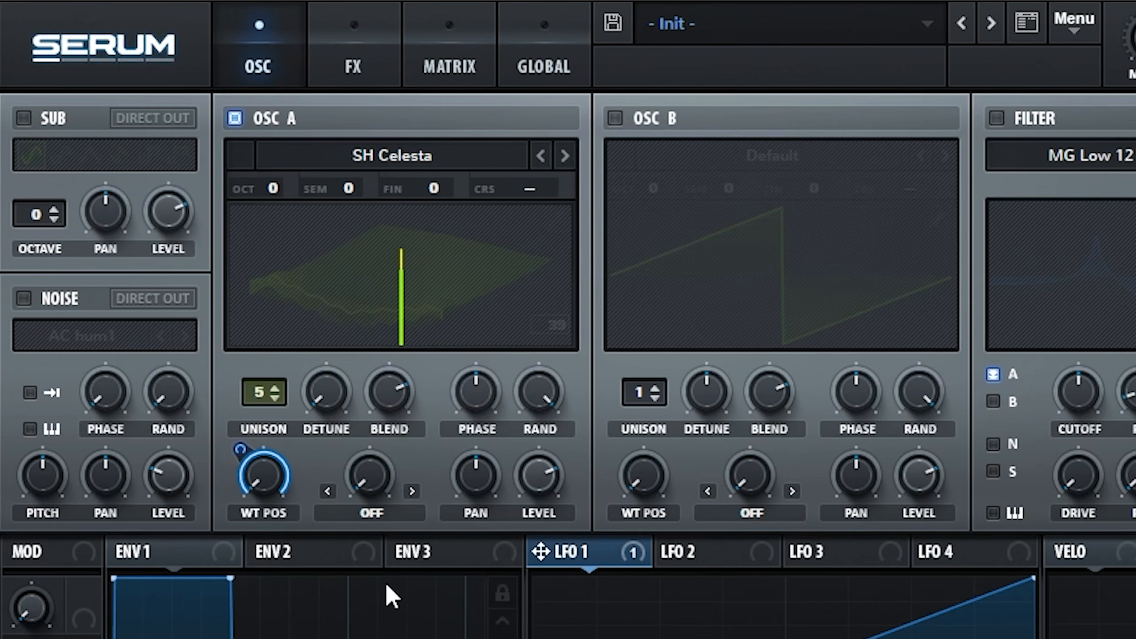
drag(547, 400, 546, 490)
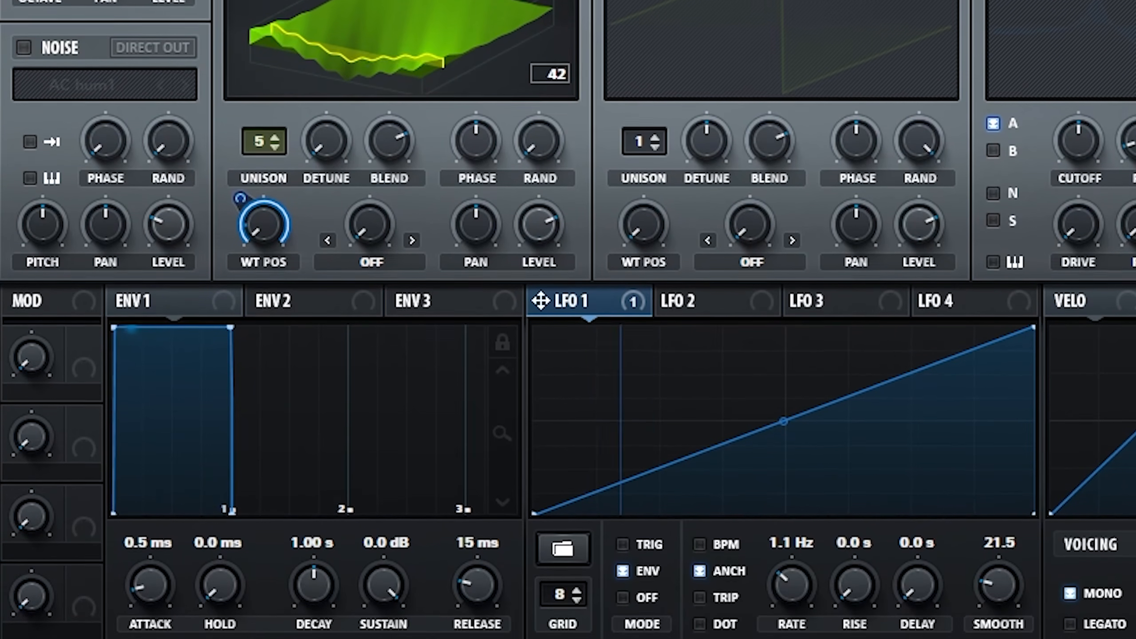
Shape envelope 1 with a 1.02 s decay, -22.6 dB sustain and 603 ms release.
drag(231, 327, 232, 458)
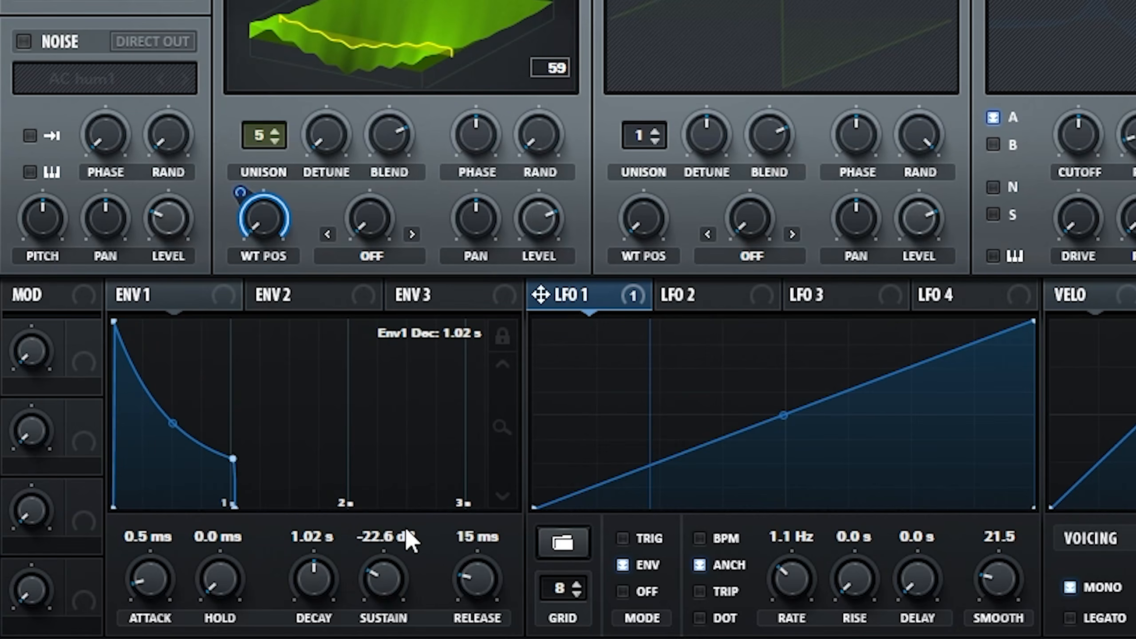
drag(469, 578, 488, 537)
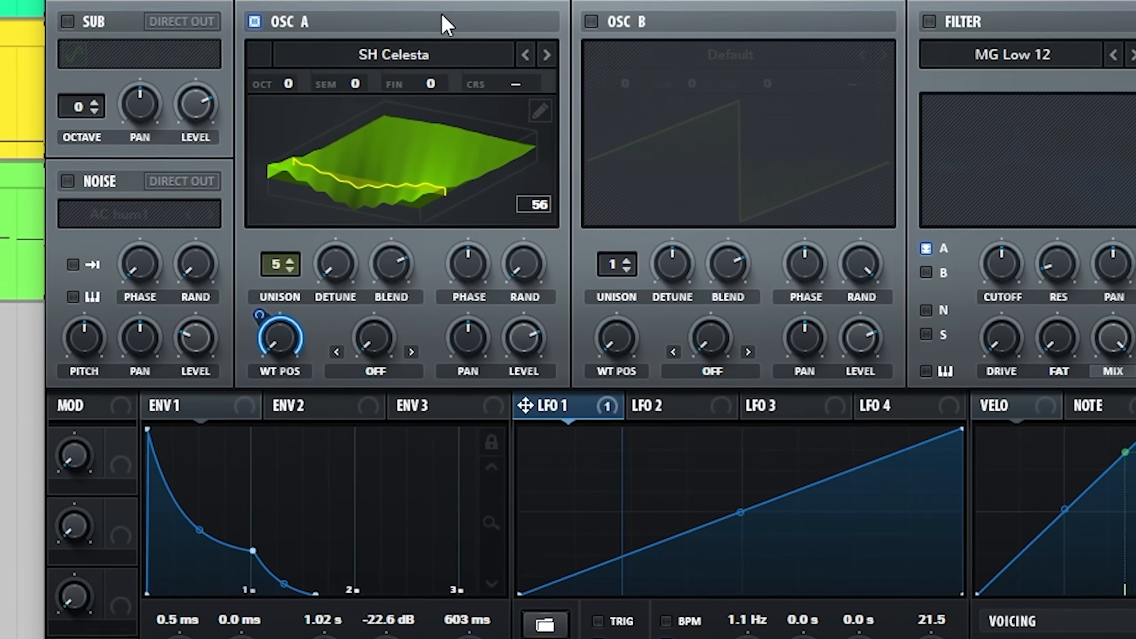
Route Chaos1 to master tune in the modulation matrix with a very small positive amount and a strongly reduced output.
click(442, 13)
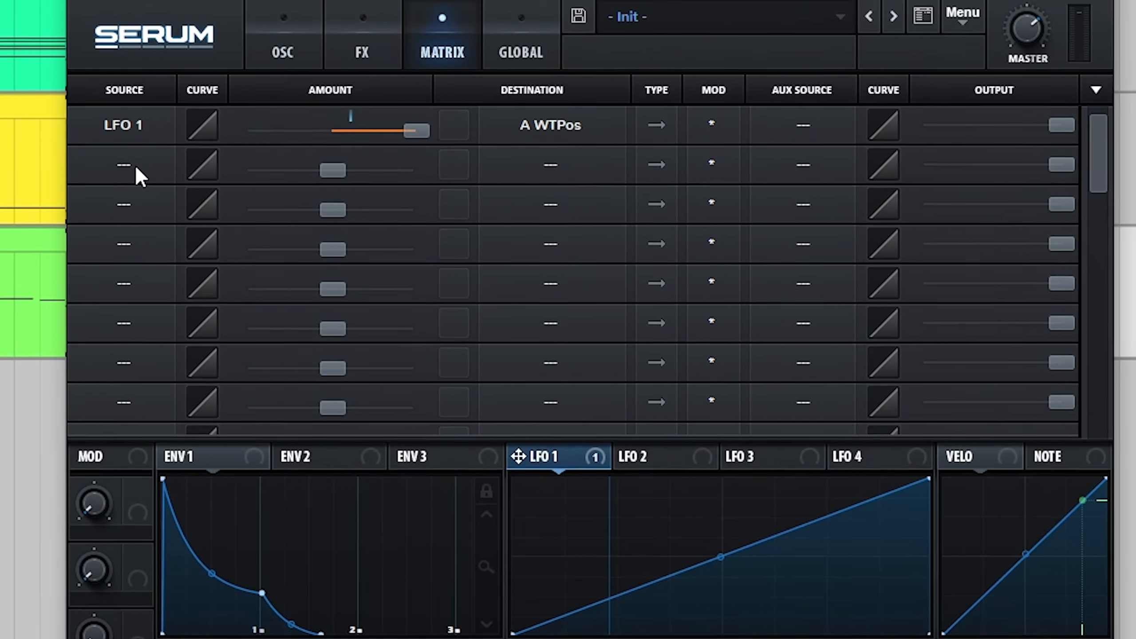
click(135, 166)
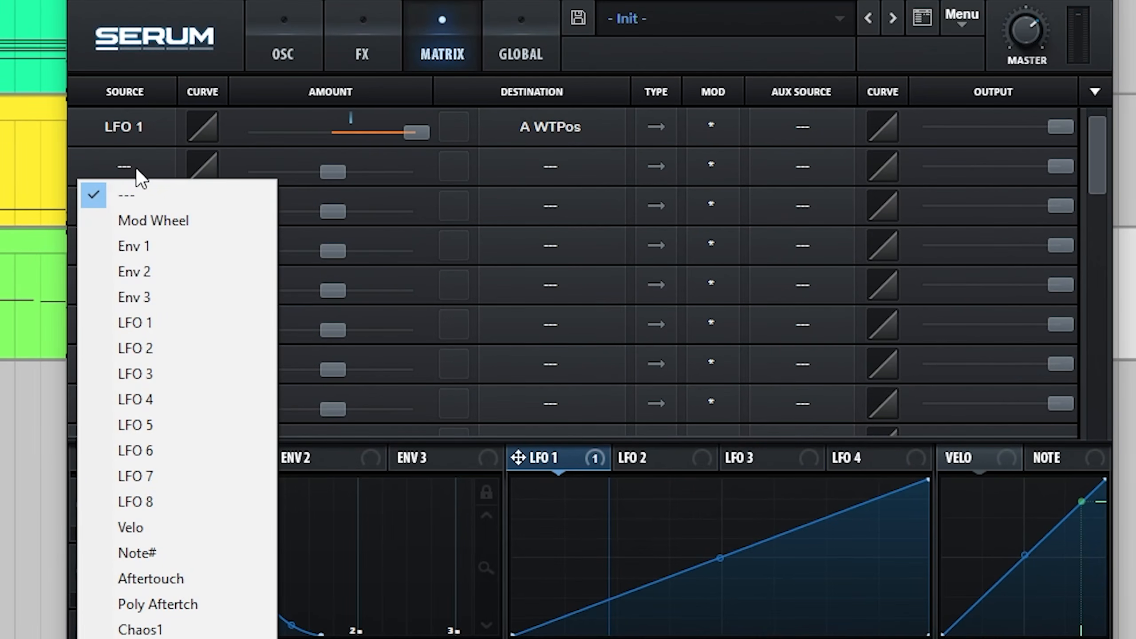
click(157, 629)
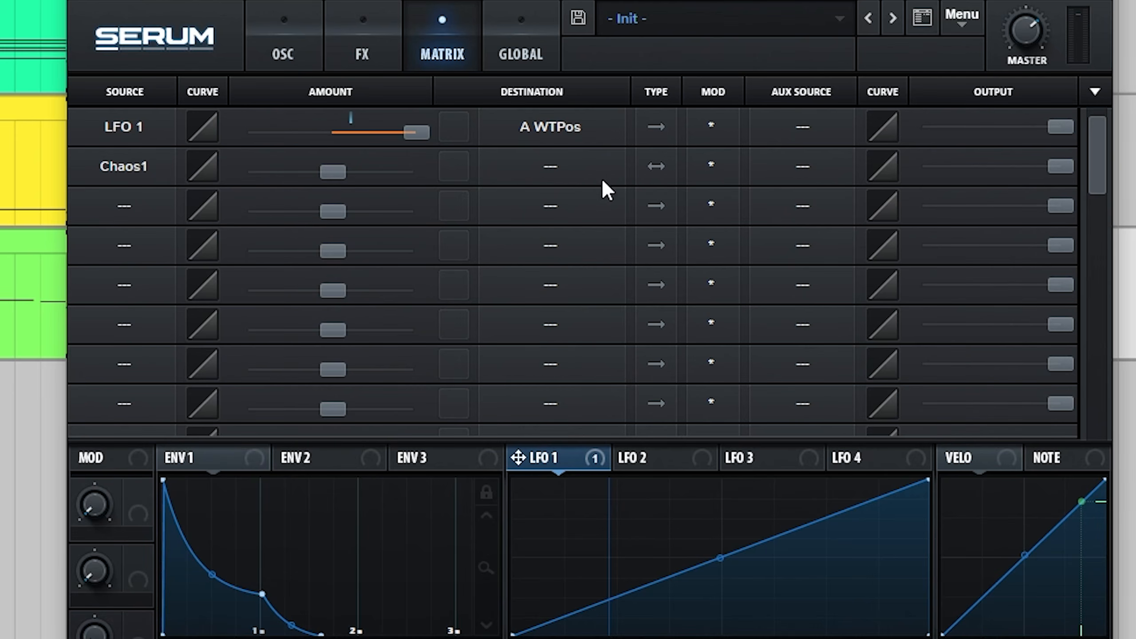
click(549, 173)
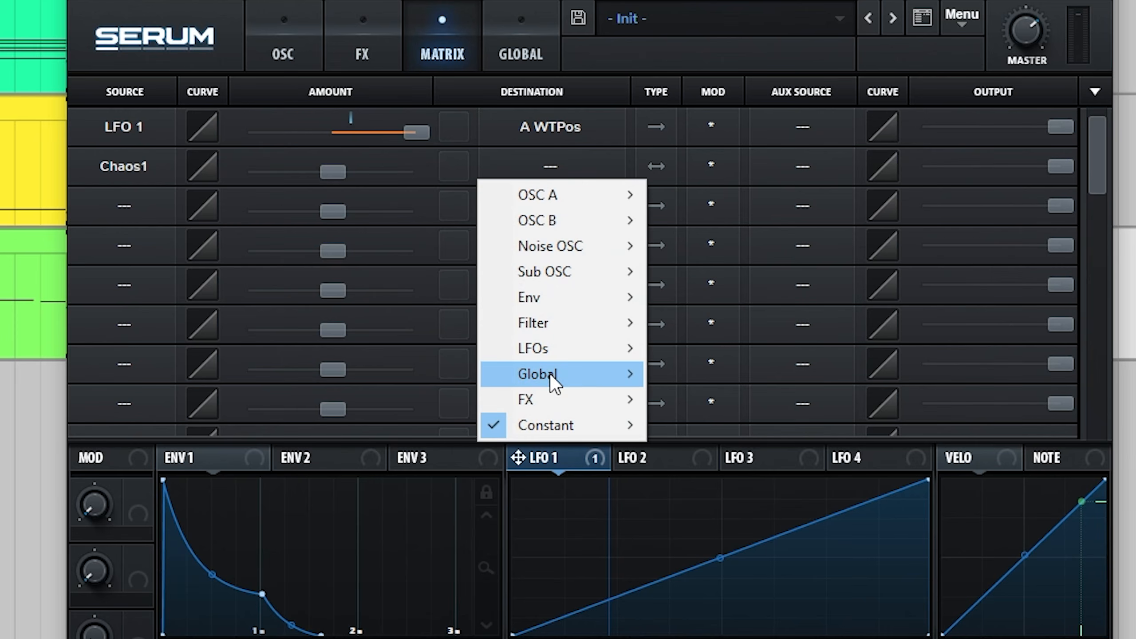
mouse_move(550, 373)
click(688, 370)
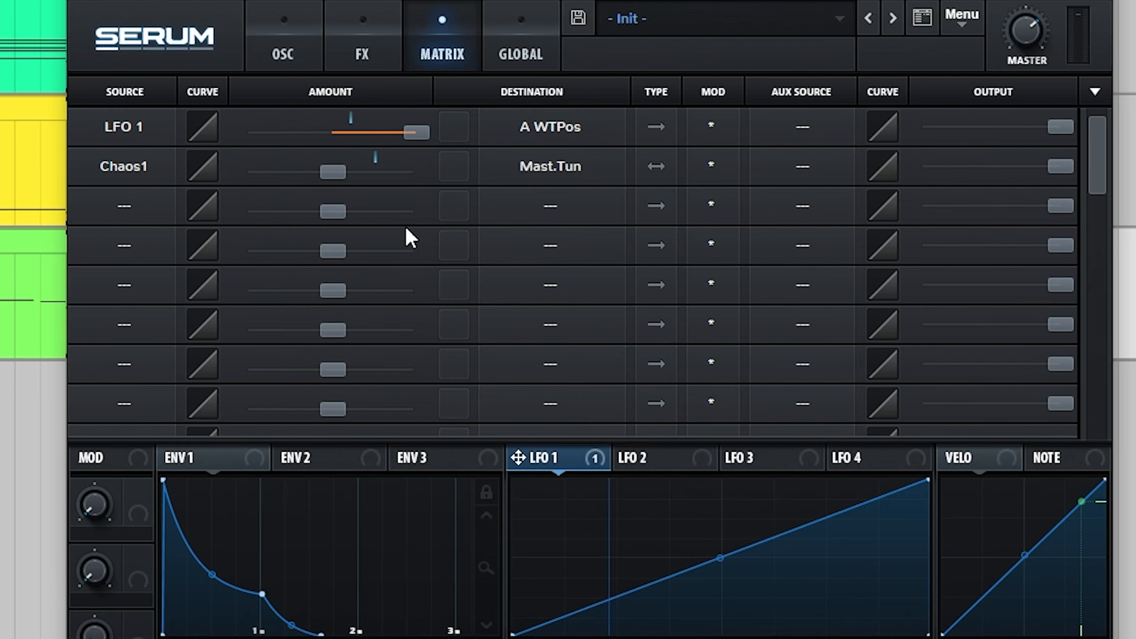
drag(332, 172, 338, 172)
drag(1063, 163, 861, 171)
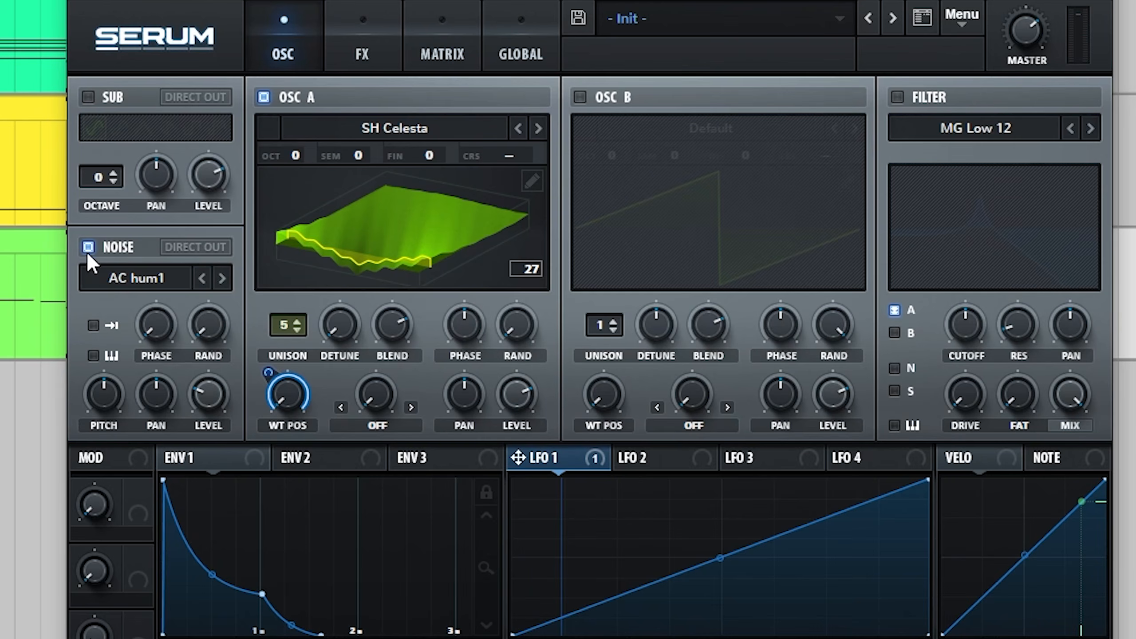
Enable the noise oscillator with the ARP white analog noise and set it to a low level.
click(94, 277)
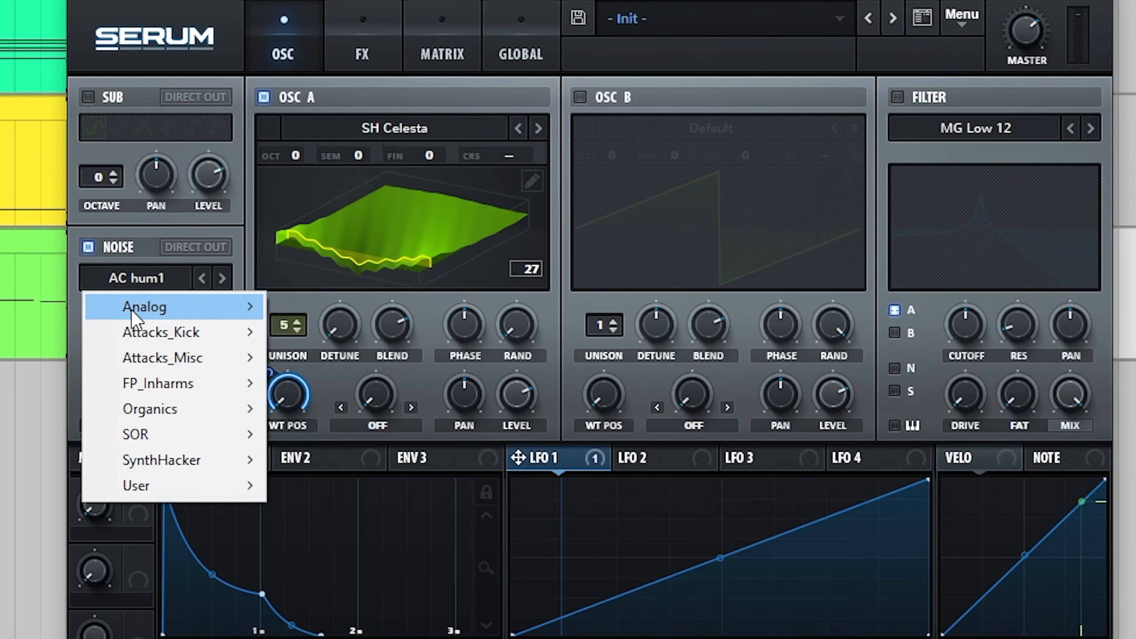
mouse_move(170, 307)
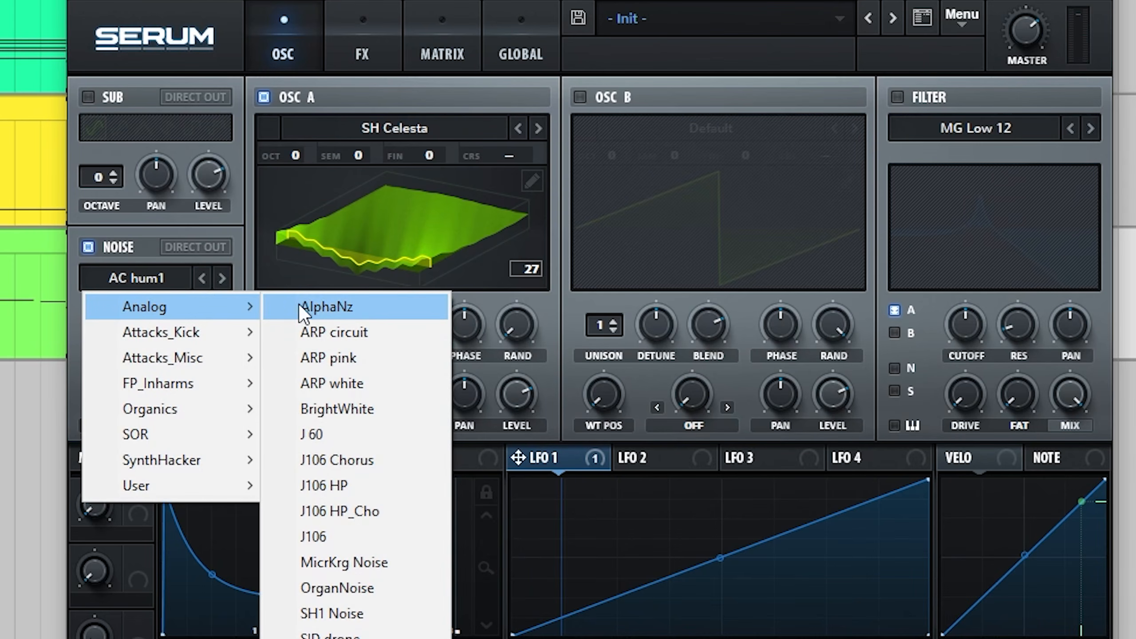
click(319, 376)
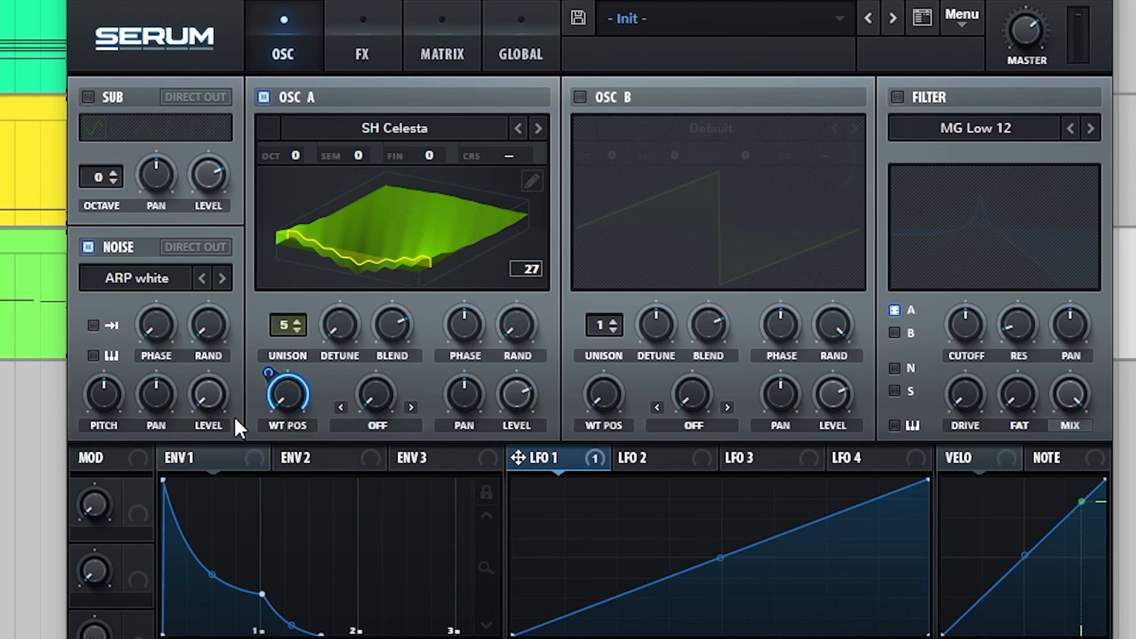
drag(211, 396, 228, 361)
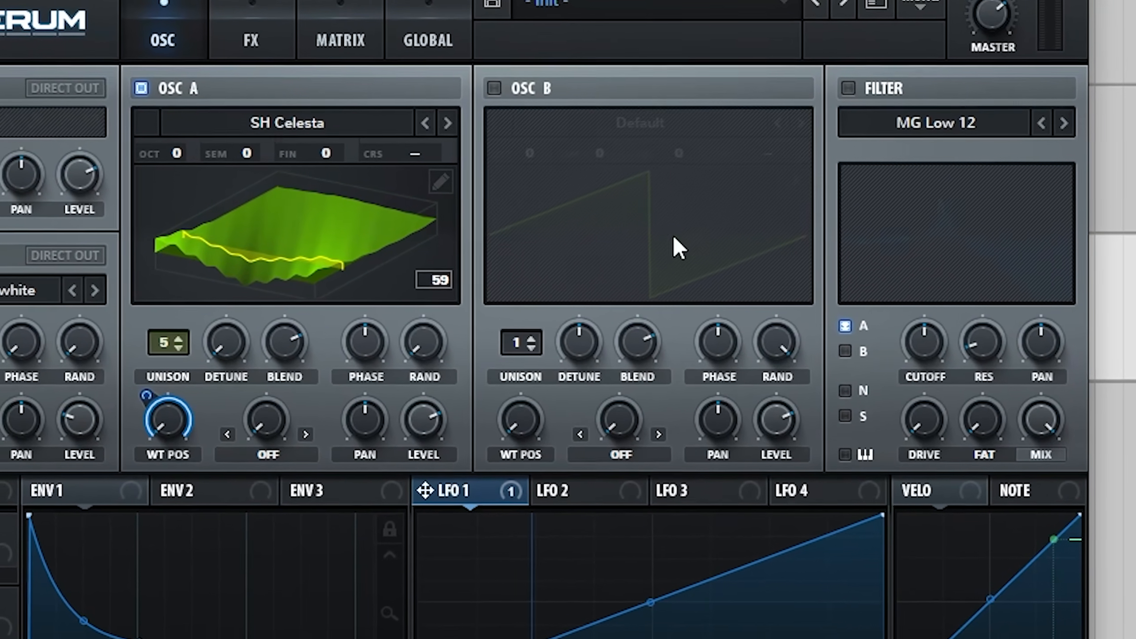
Enable the MG Low 12 filter on the noise only, with key tracking, high resonance and a little drive.
click(847, 89)
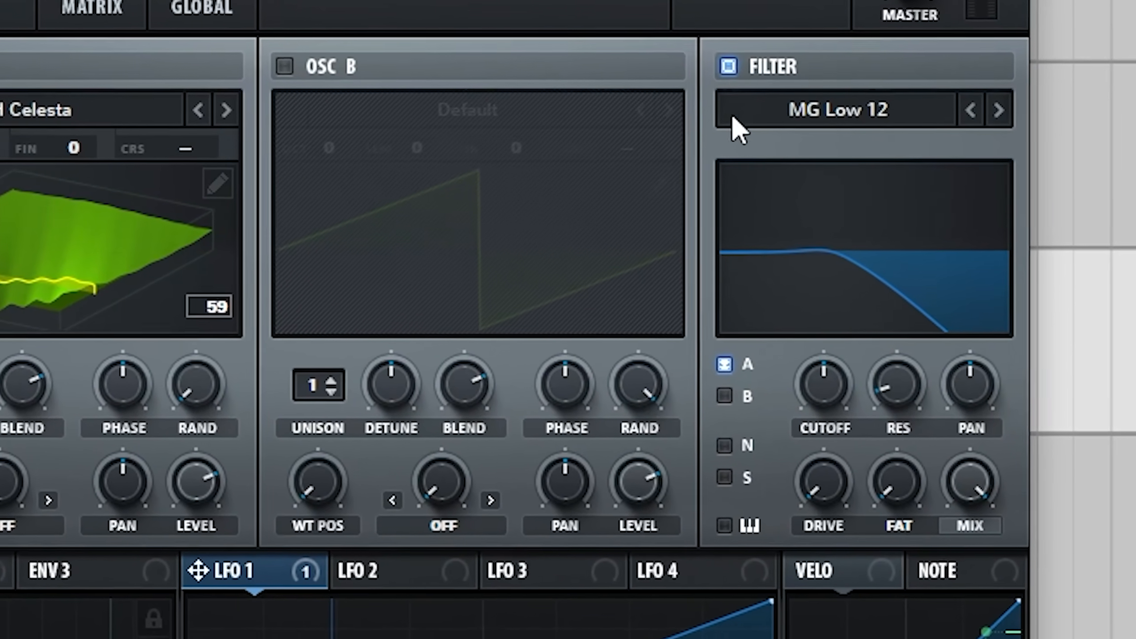
click(725, 364)
click(725, 445)
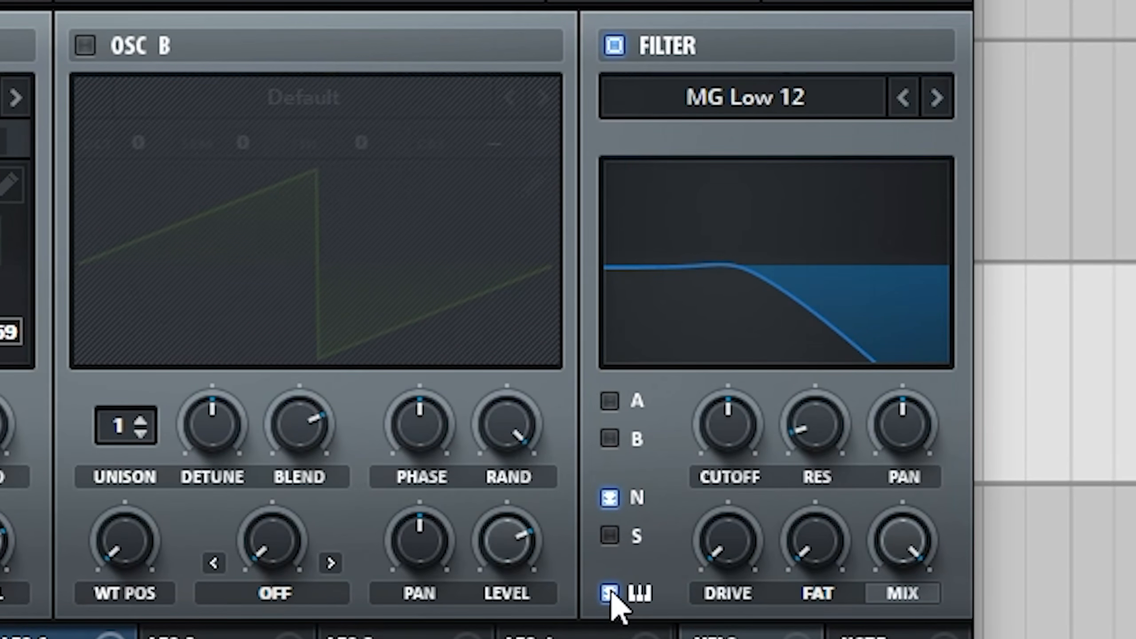
drag(835, 361, 889, 146)
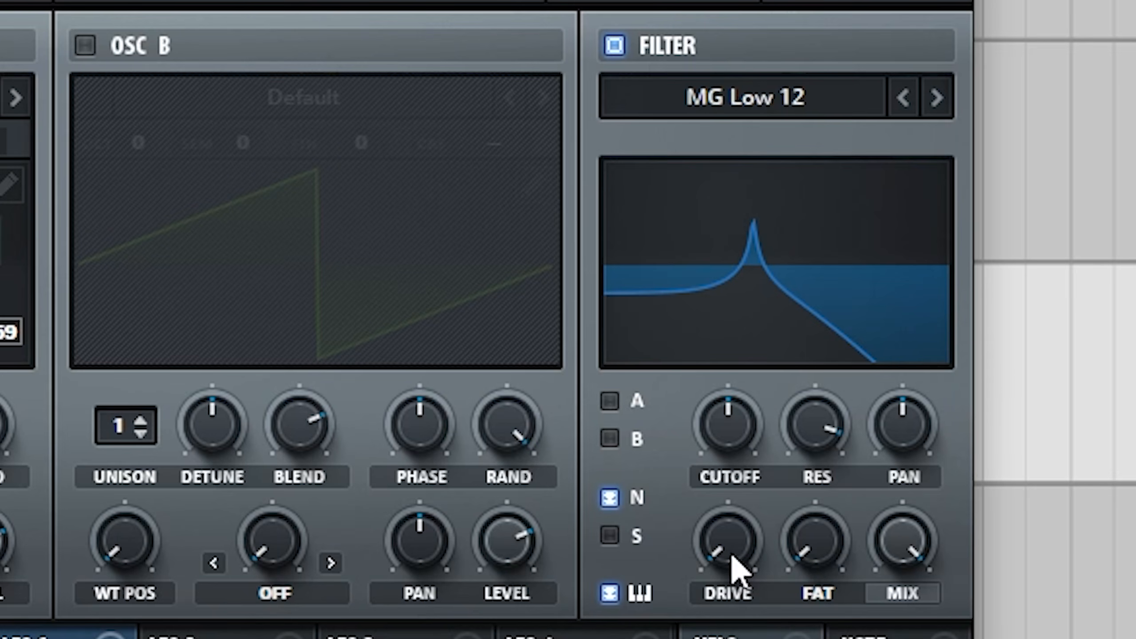
drag(732, 554, 741, 472)
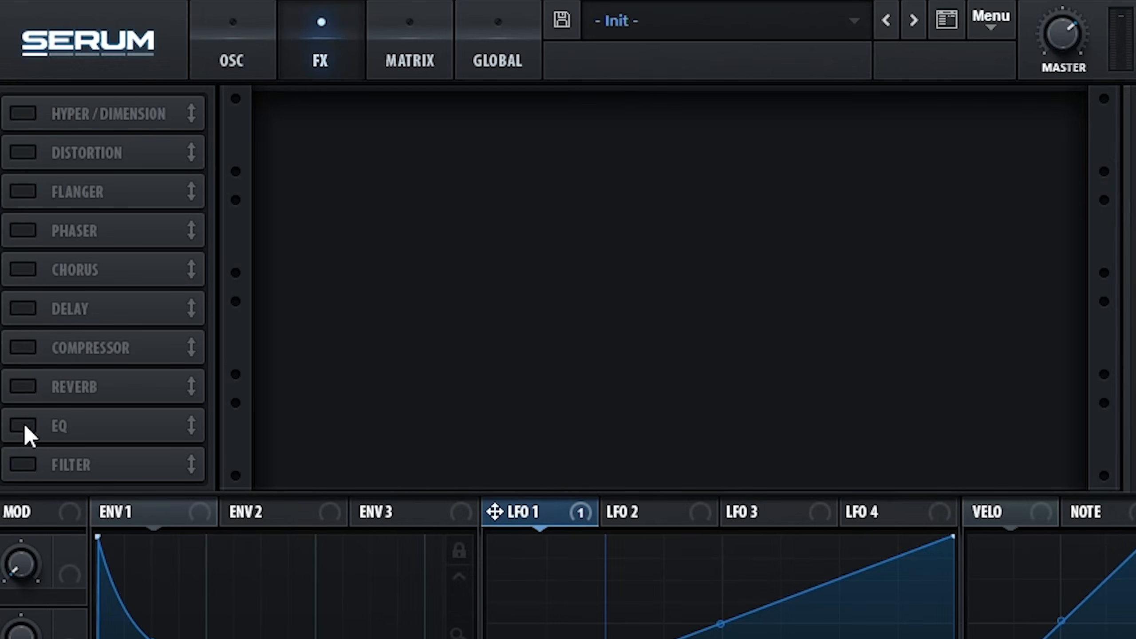
Enable the EQ effect and make its low band a high-pass with Q 42% and a raised cutoff frequency.
click(23, 425)
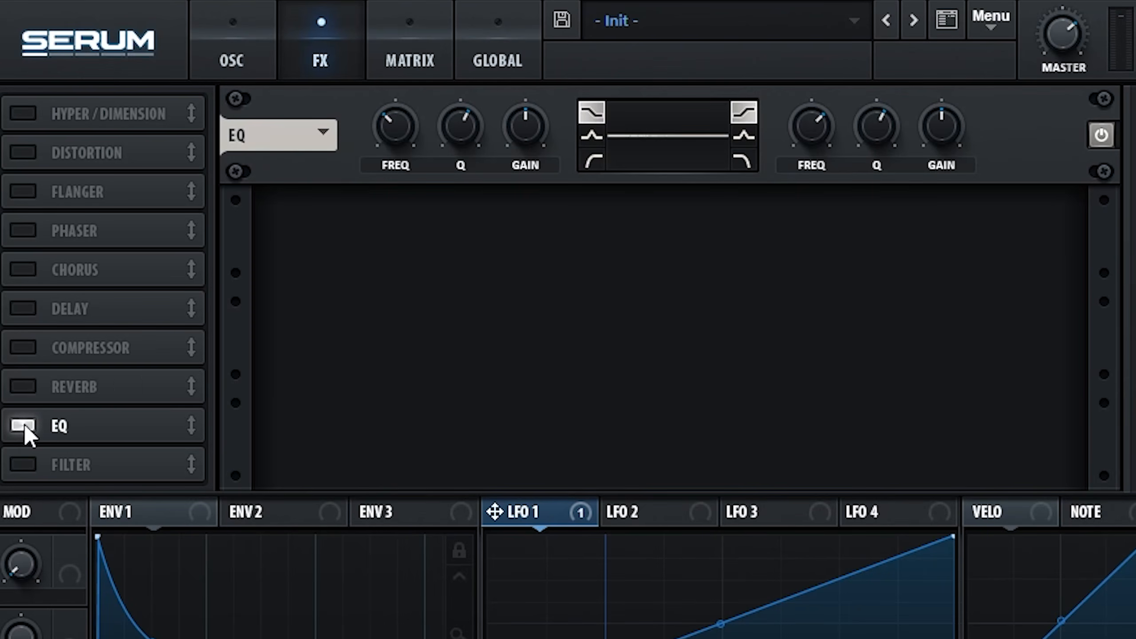
click(590, 161)
drag(458, 140, 461, 177)
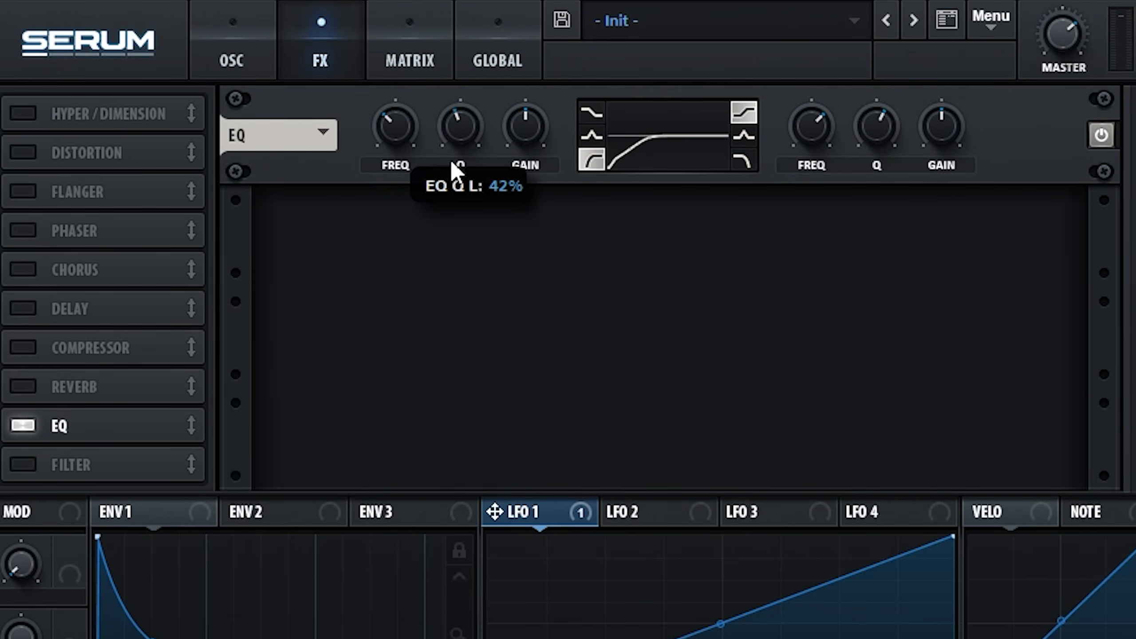
mouse_move(407, 133)
mouse_down()
mouse_move(419, 117)
mouse_move(403, 140)
mouse_move(403, 103)
mouse_move(399, 135)
mouse_up()
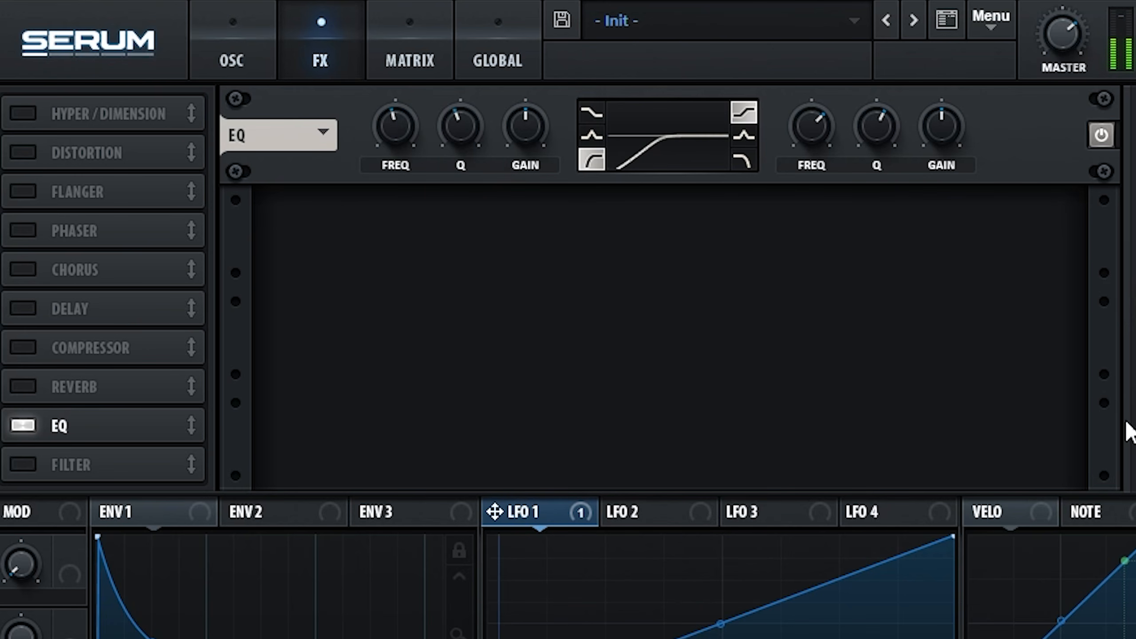
Enable the delay effect, place it after the EQ and switch it to ping-pong mode.
click(23, 308)
drag(73, 291, 73, 429)
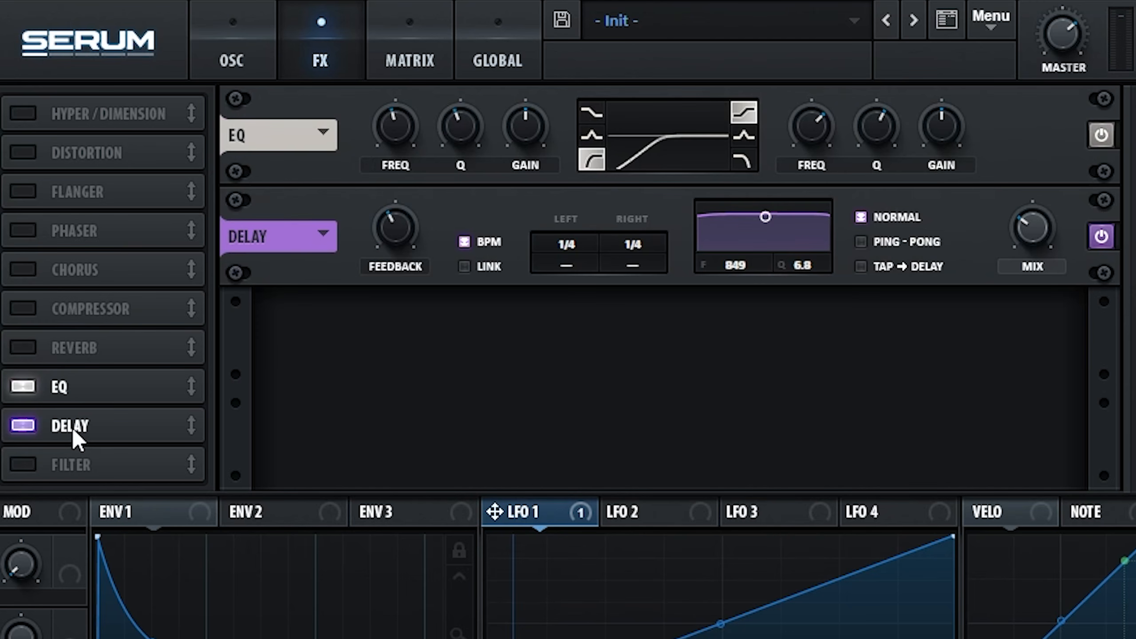
click(859, 242)
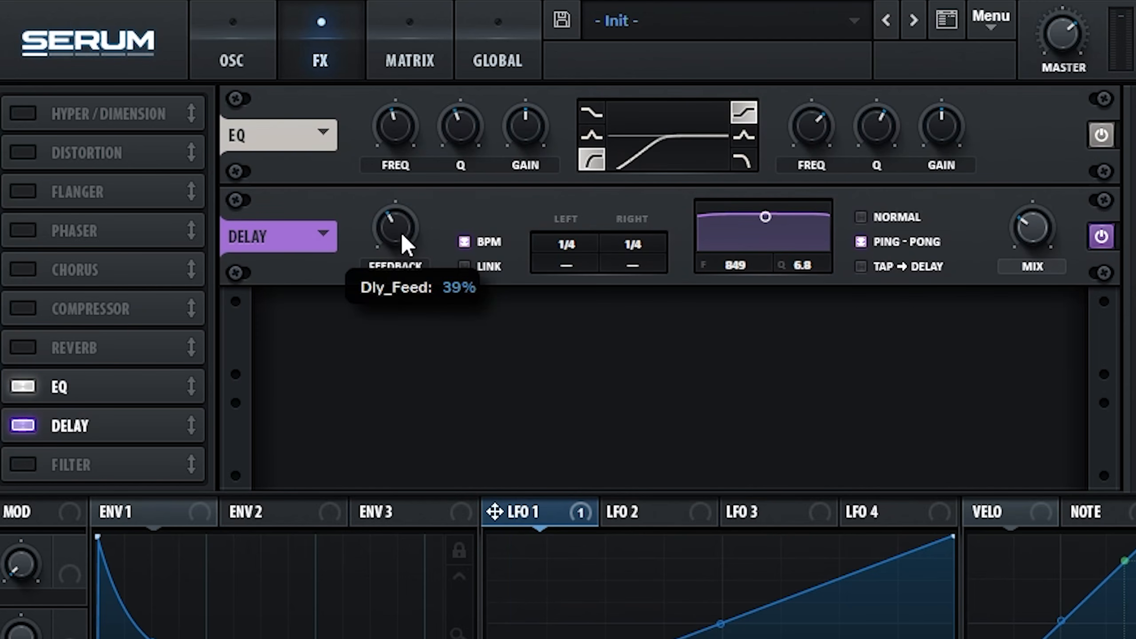
Lower the delay's feedback, set both left and right times to 1/256 and adjust the wet mix.
drag(401, 229, 389, 278)
drag(566, 245, 563, 407)
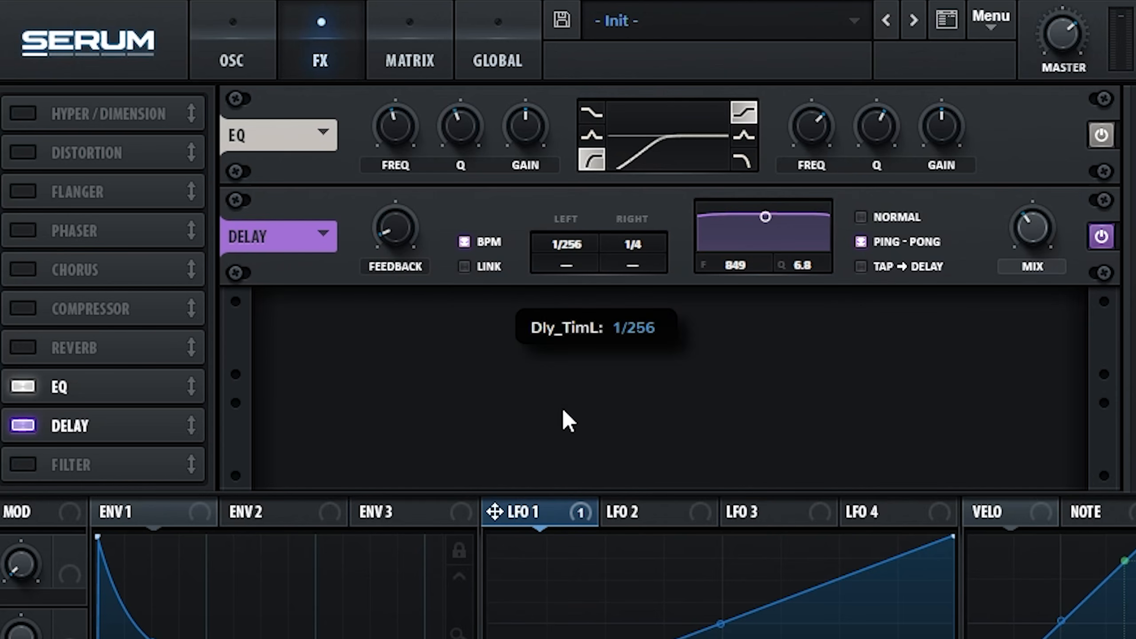
drag(641, 265, 630, 265)
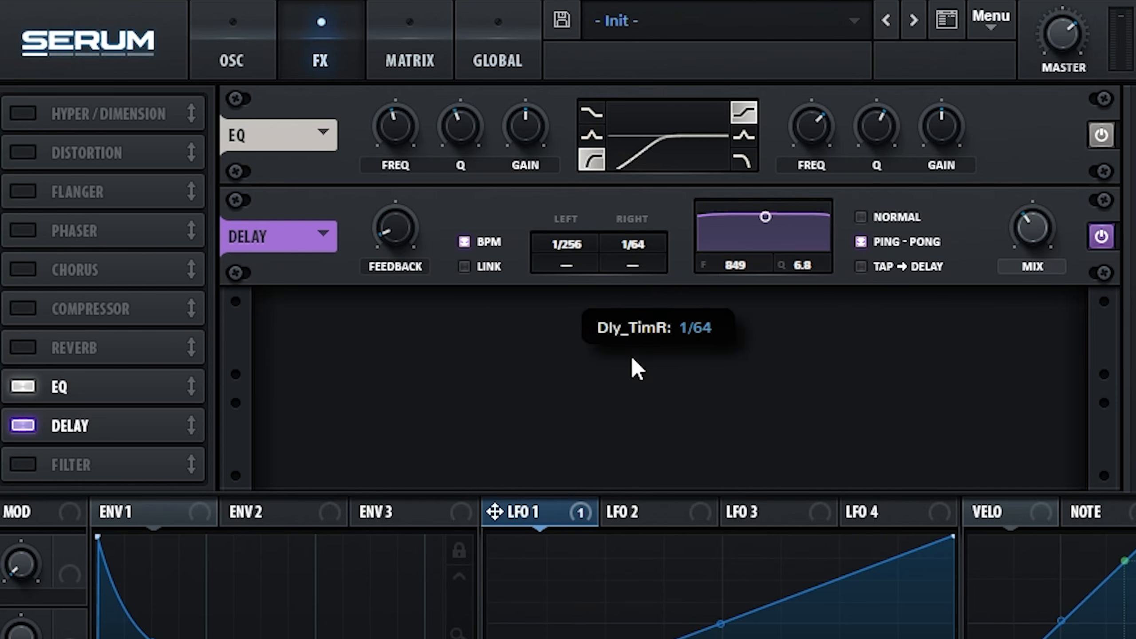
drag(632, 358, 631, 413)
drag(1034, 228, 1034, 352)
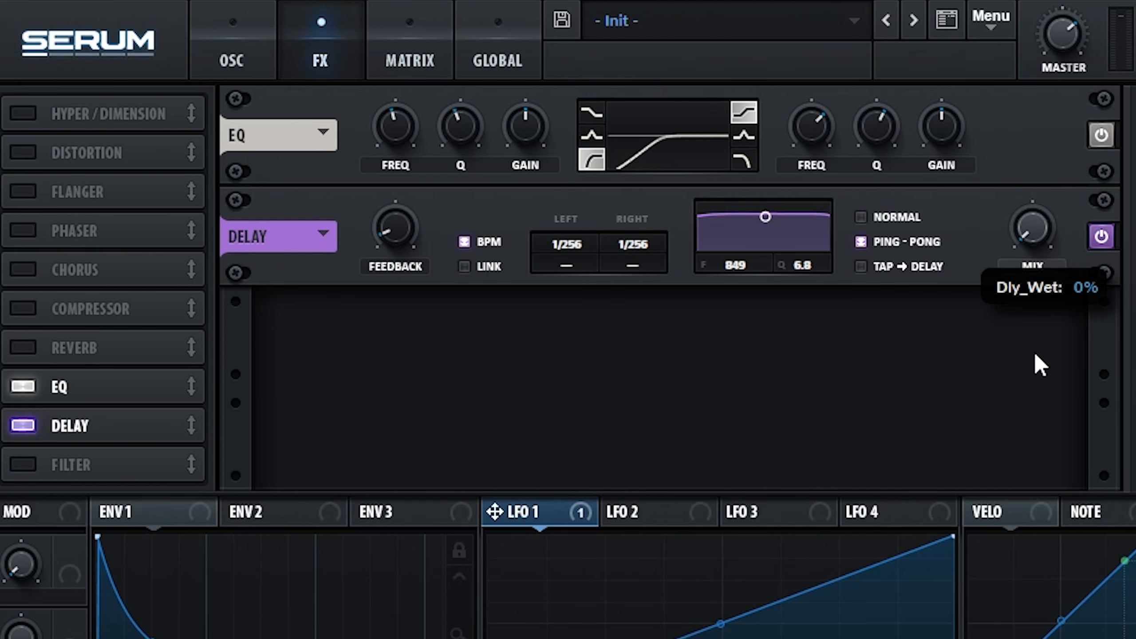
drag(1031, 234, 1040, 136)
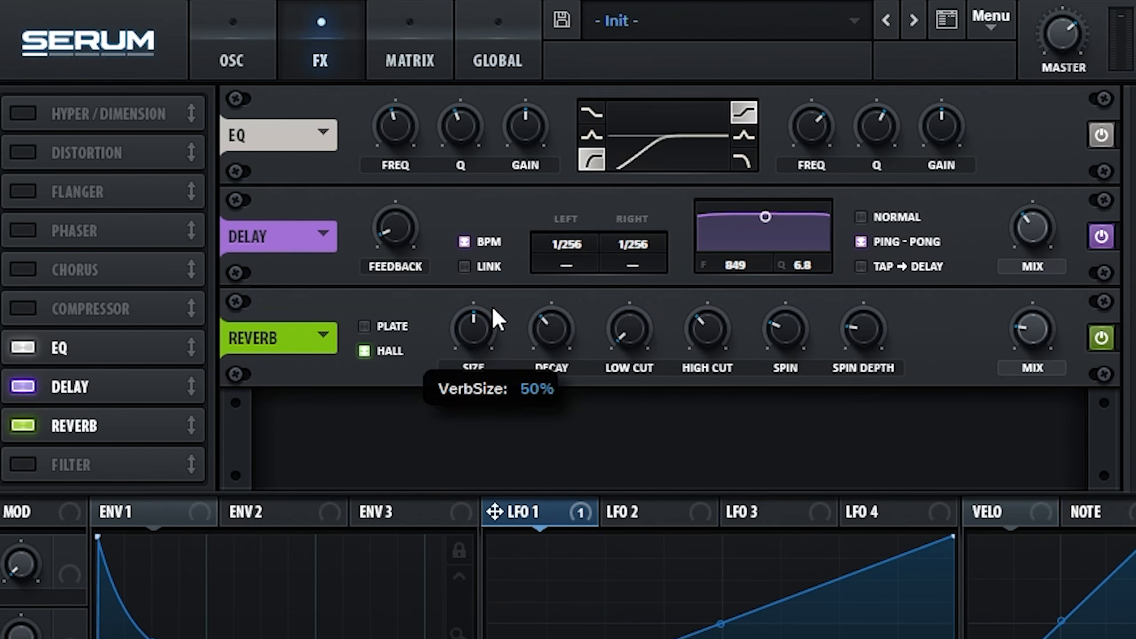
Raise the low cut and the mix of the hall reverb placed after the delay.
drag(642, 320, 646, 284)
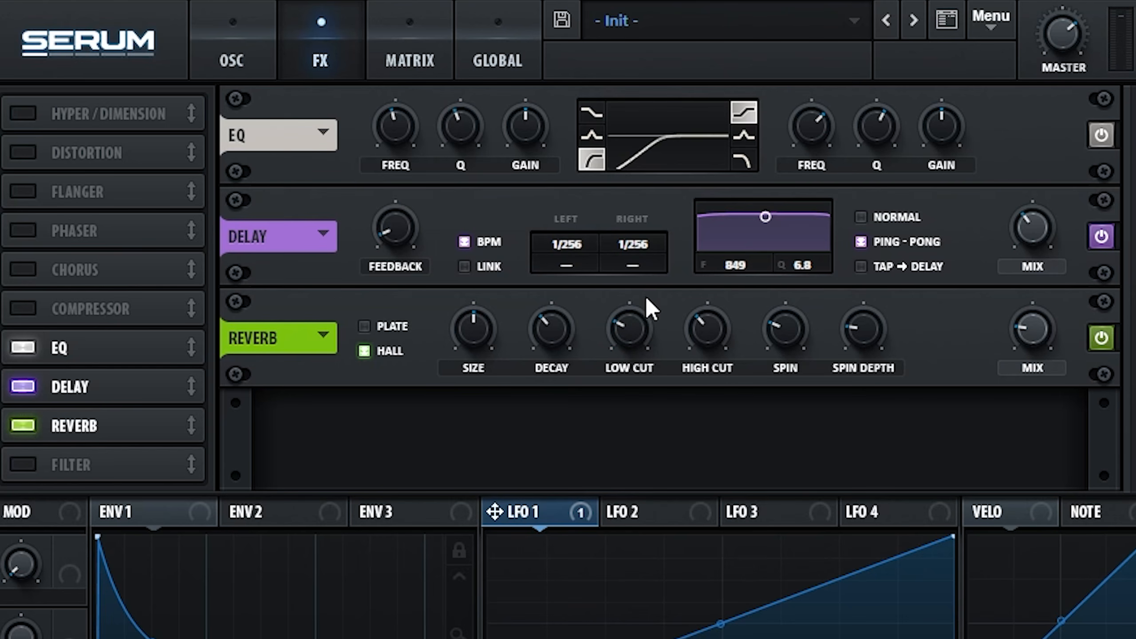
drag(1037, 338, 1034, 229)
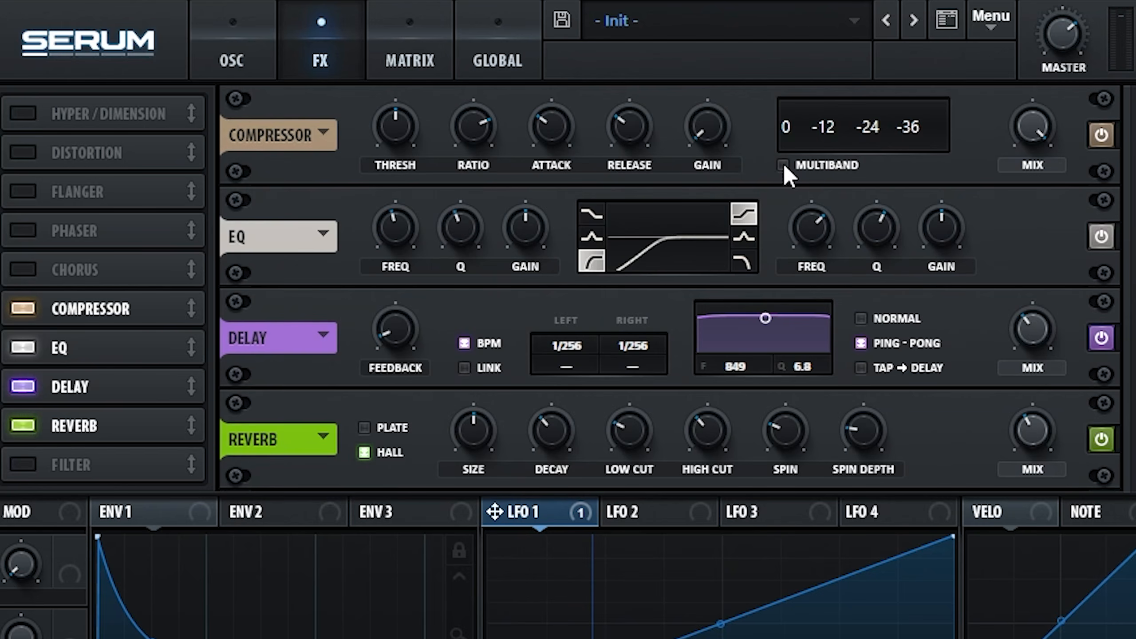
Switch the compressor to multiband and reorder the effects chain to delay, reverb, compressor, EQ.
click(784, 165)
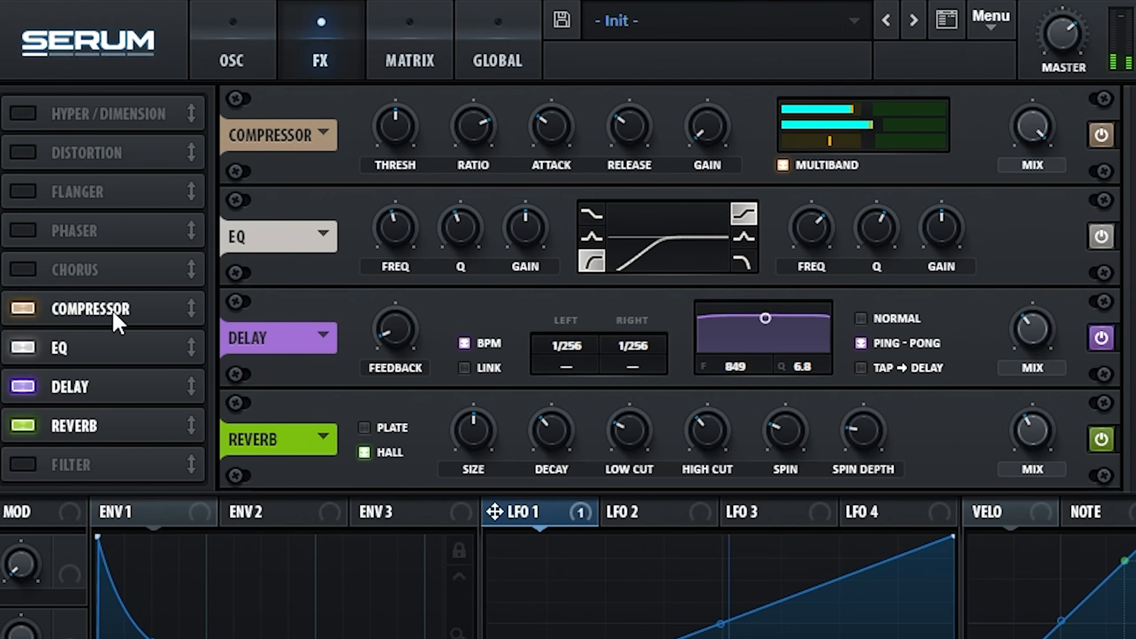
drag(112, 311, 110, 433)
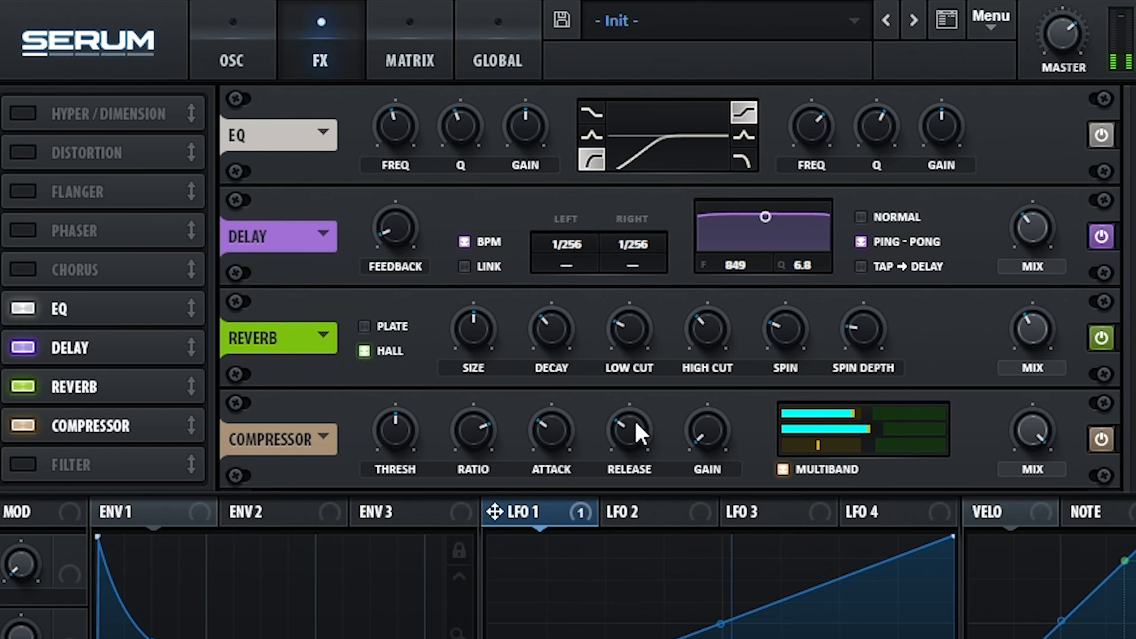
drag(110, 425, 119, 369)
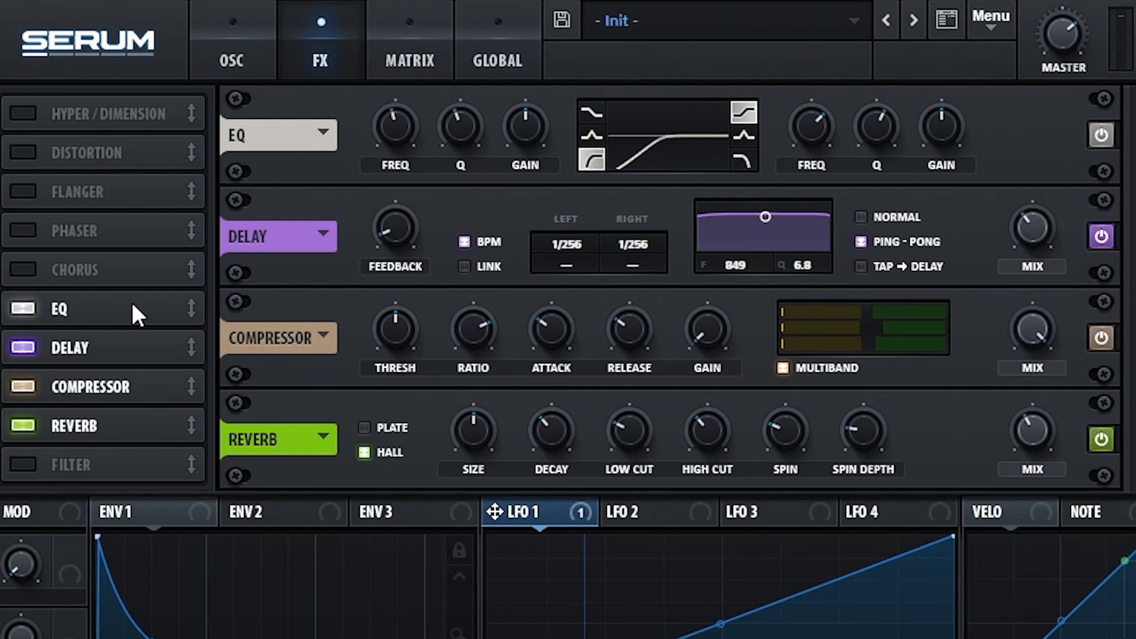
drag(133, 306, 136, 425)
drag(131, 354, 122, 393)
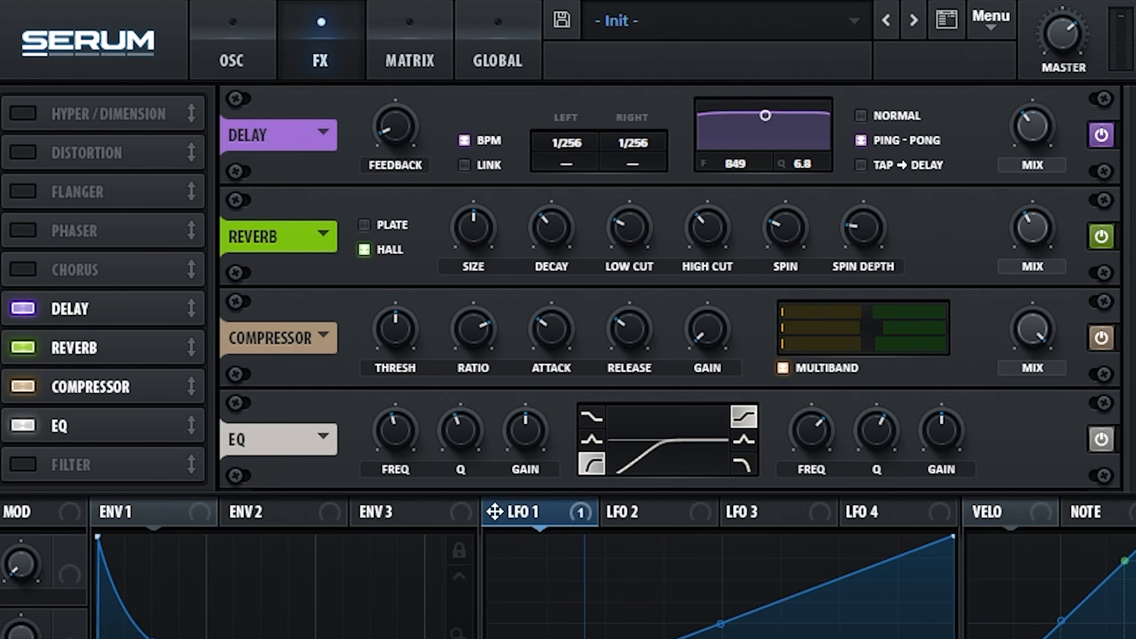